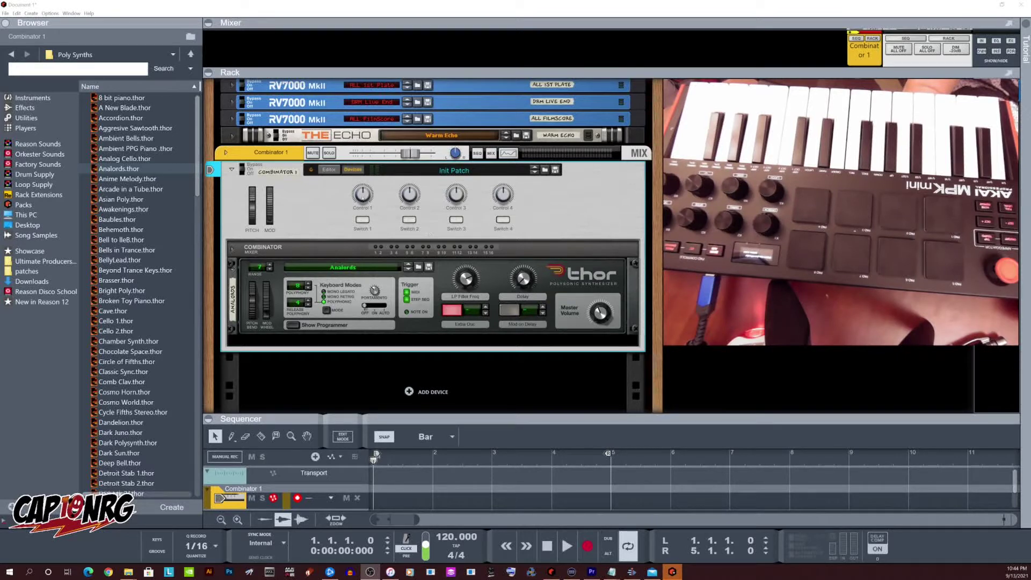
# Override the Combinator's Rotary 1 to Knob 1 on the Akai MPK mini mk2 surface.
pyautogui.rightClick(368, 196)
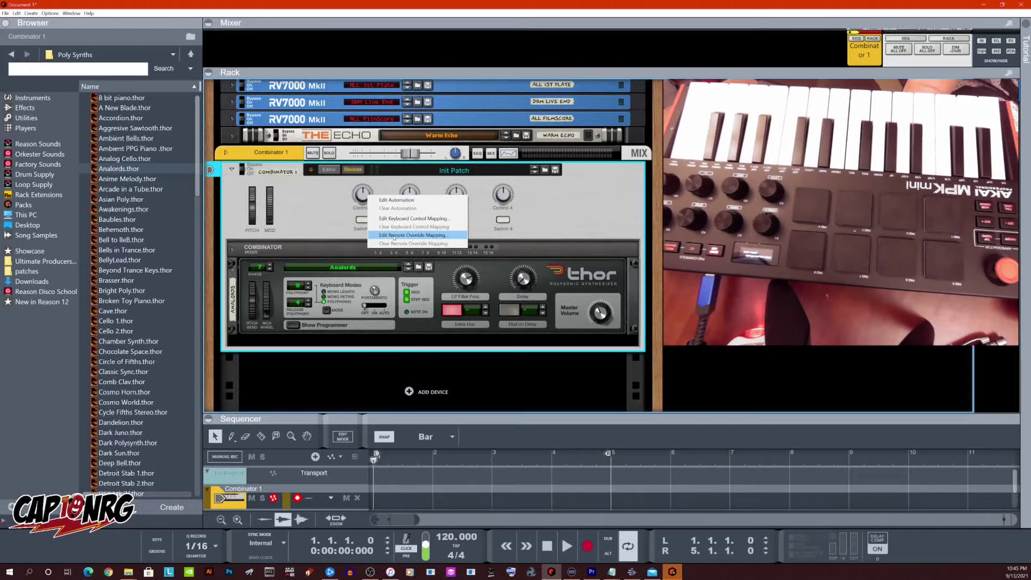
pyautogui.click(394, 235)
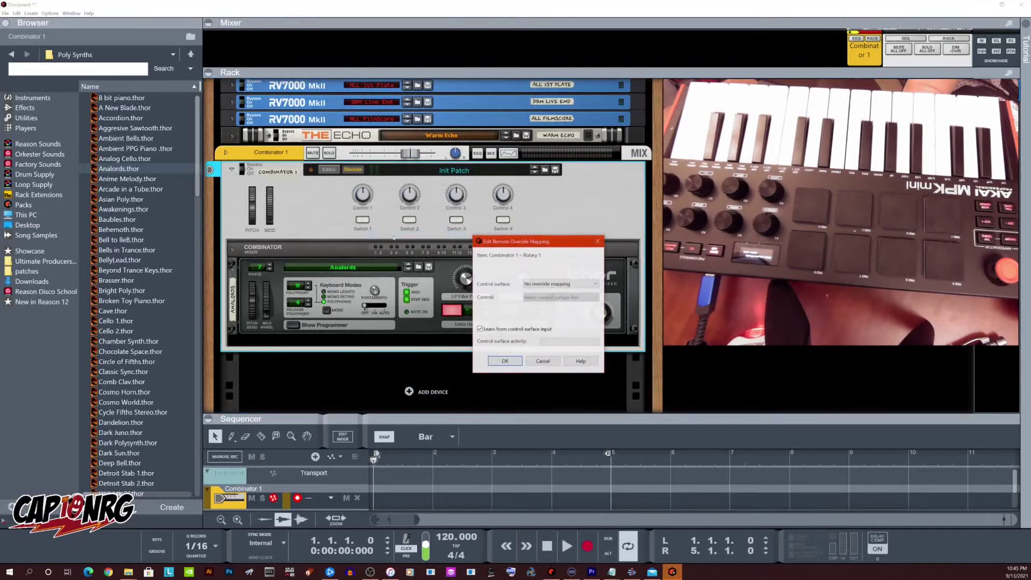
pyautogui.click(561, 285)
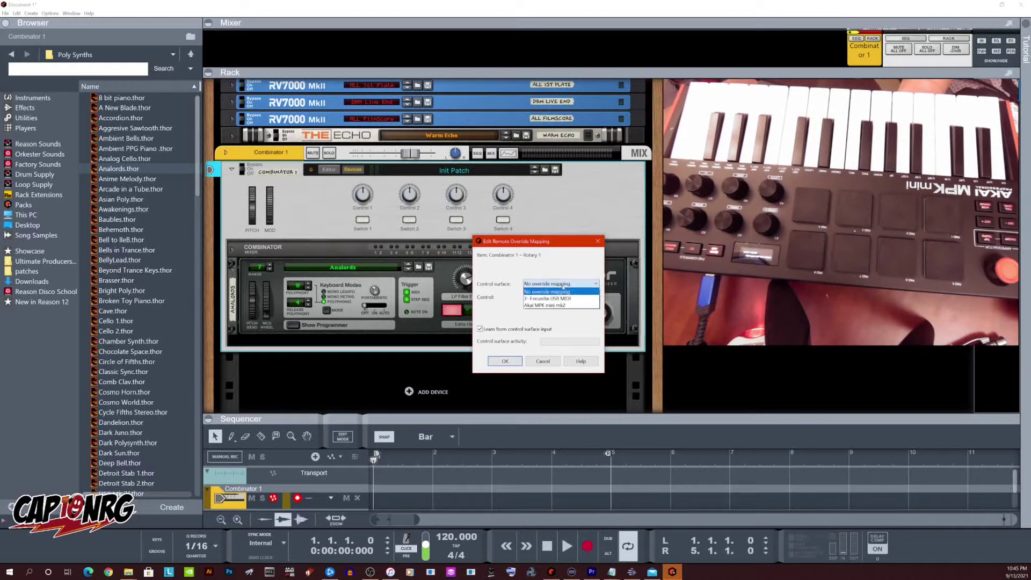
pyautogui.click(543, 305)
pyautogui.click(558, 297)
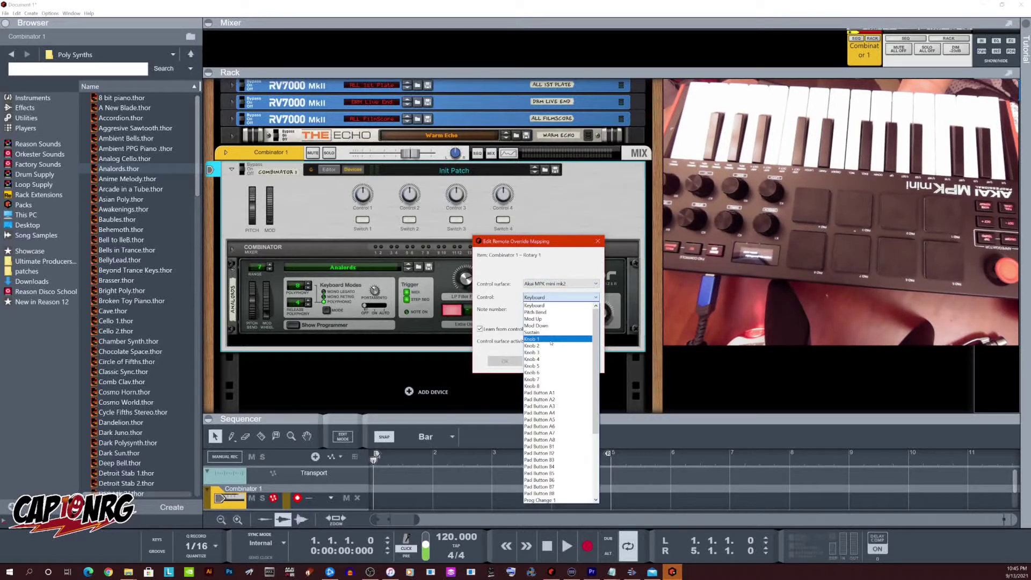
pyautogui.click(542, 304)
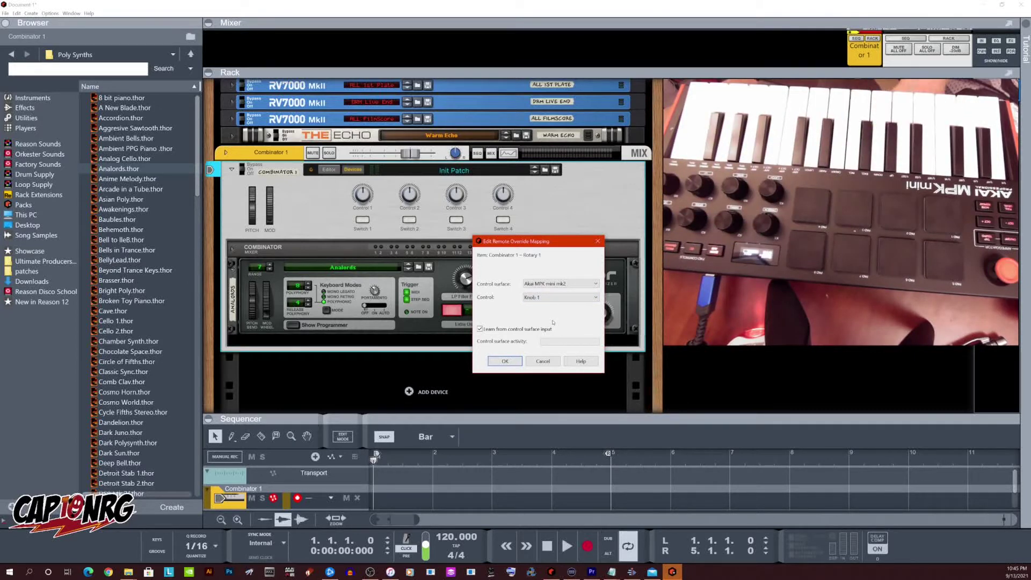
pyautogui.click(505, 361)
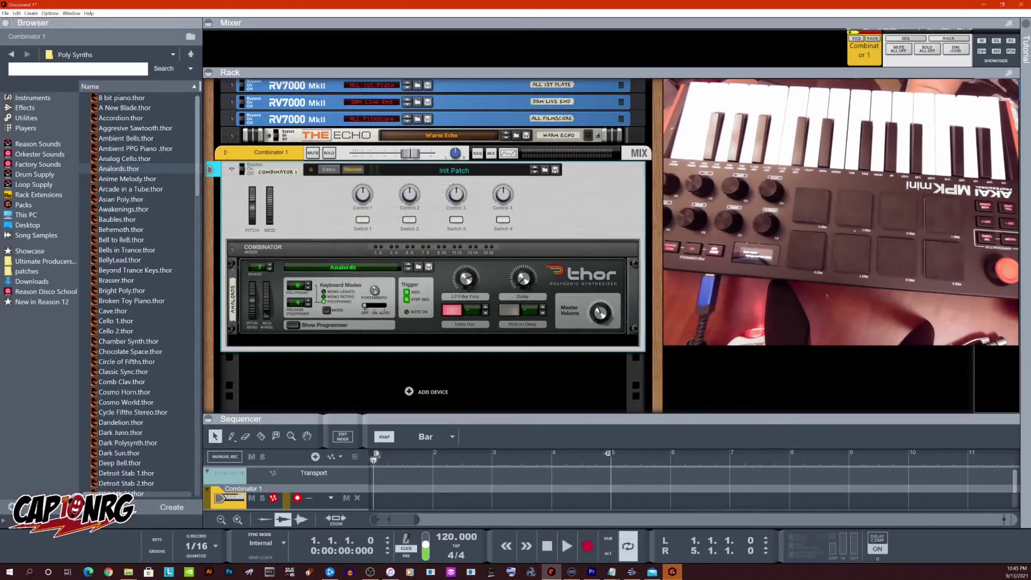
pyautogui.click(16, 15)
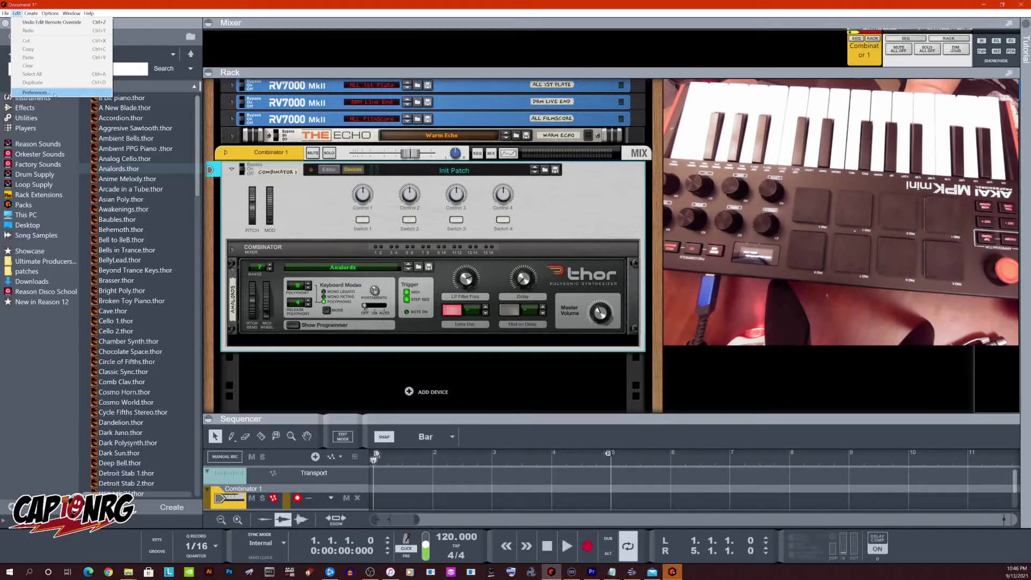
# Reopen the Control Surfaces preferences, disable the MPK mini mk2, and begin adding a surface manually.
pyautogui.click(54, 93)
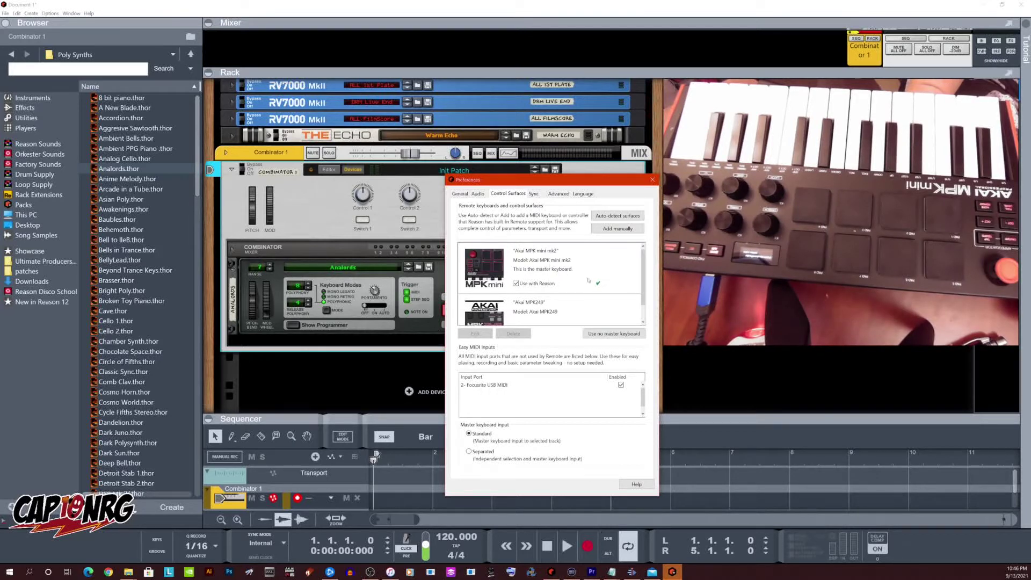
pyautogui.click(652, 179)
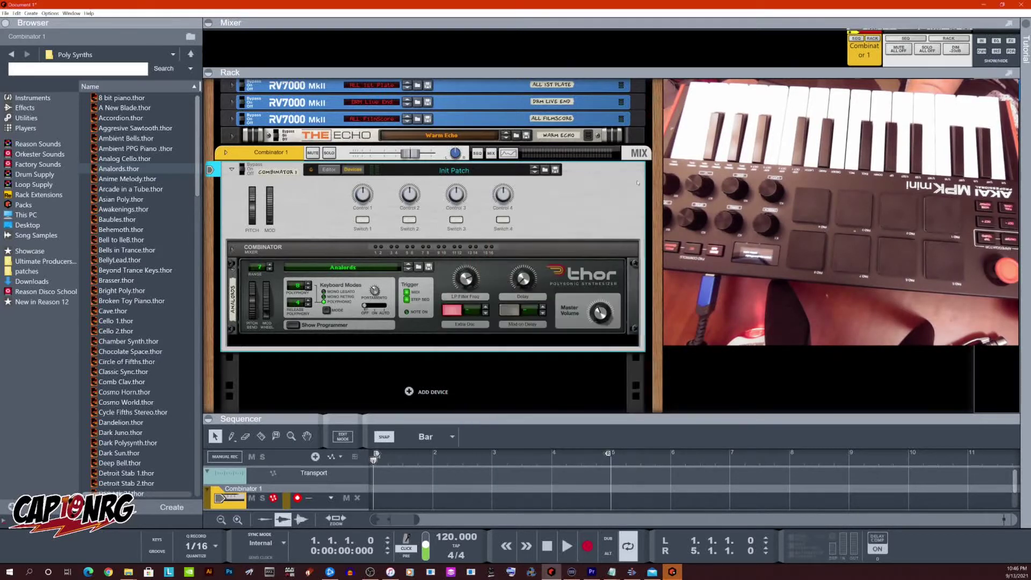
pyautogui.click(17, 14)
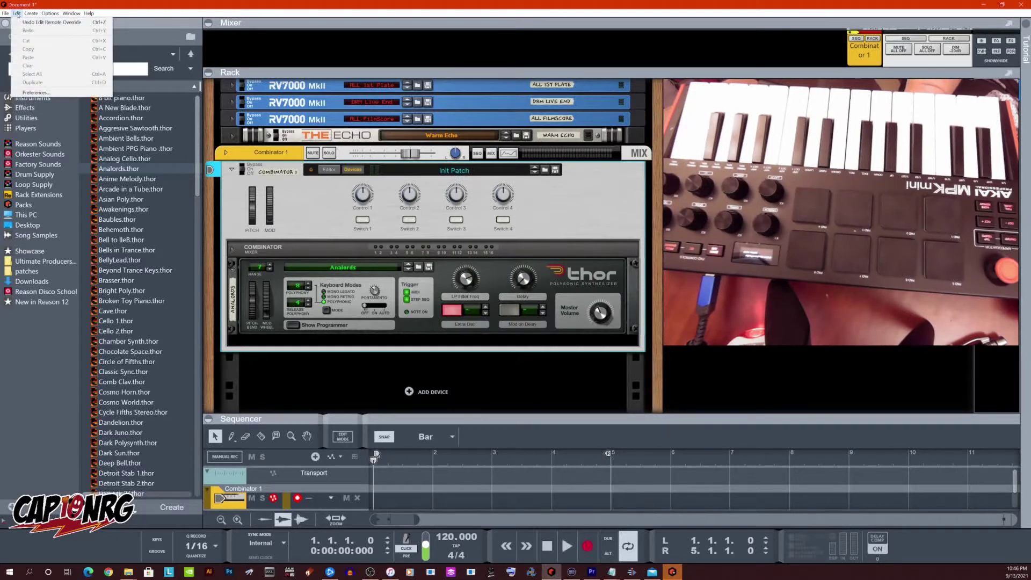
pyautogui.moveTo(6, 13)
pyautogui.click(35, 92)
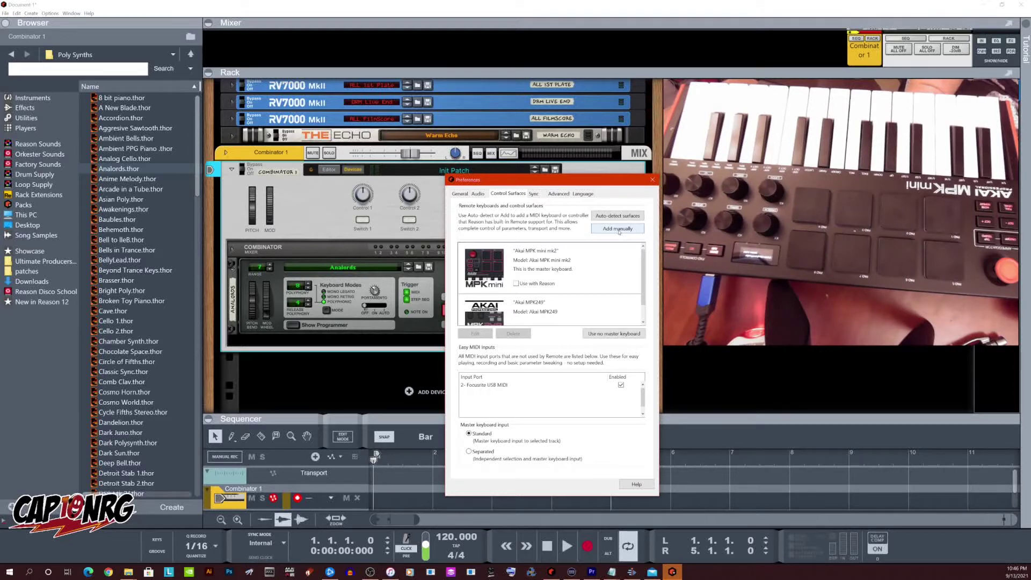
pyautogui.click(618, 229)
# Set the new surface's manufacturer to <Other> and model to MIDI Control Keyboard.
pyautogui.click(579, 245)
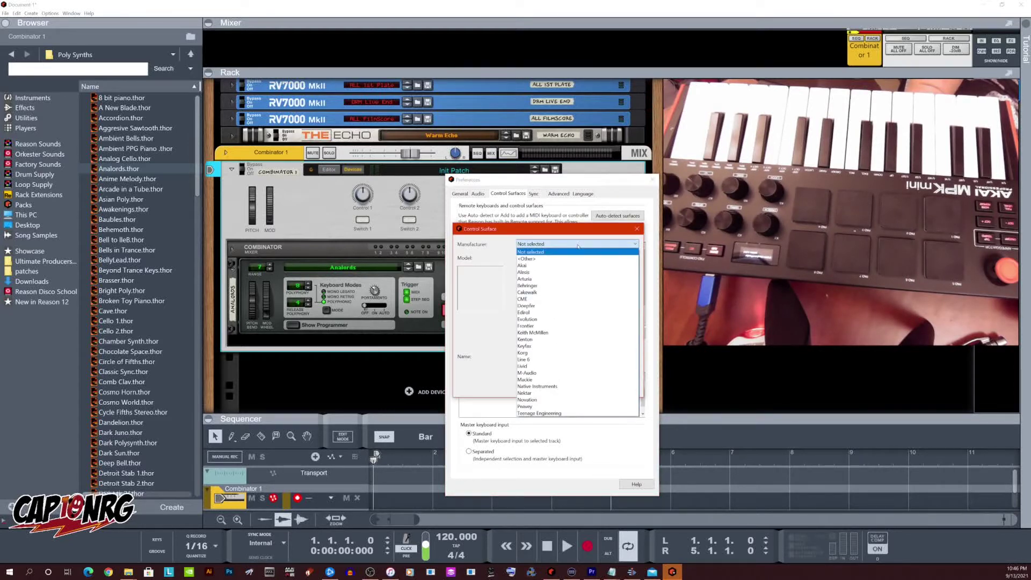
pyautogui.click(536, 258)
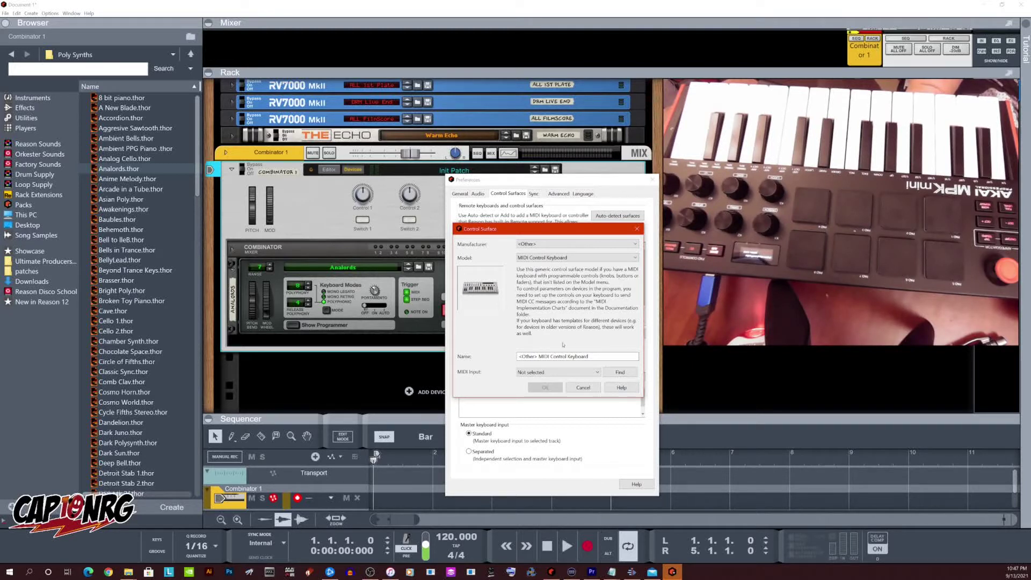
pyautogui.click(571, 260)
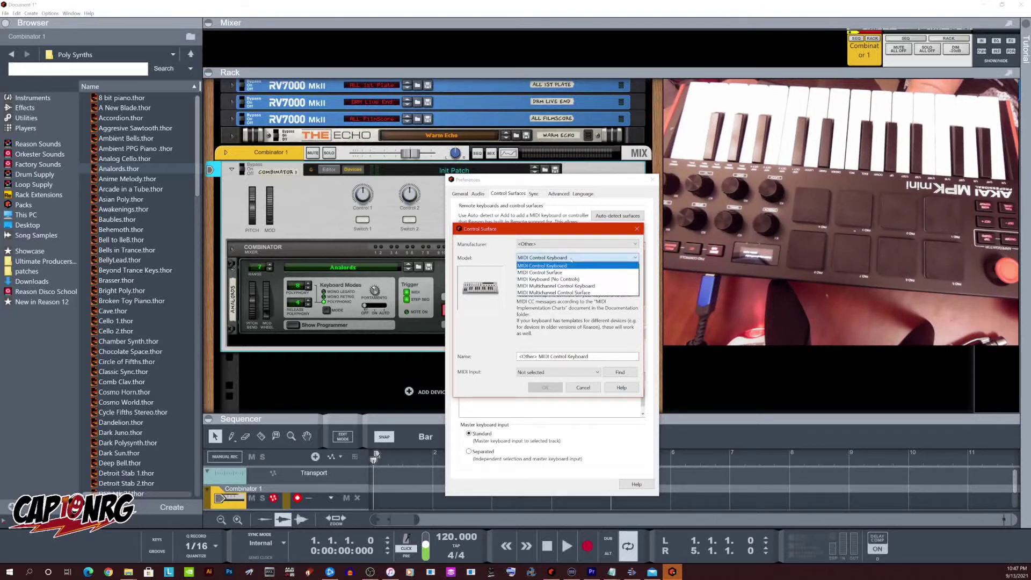
pyautogui.click(493, 246)
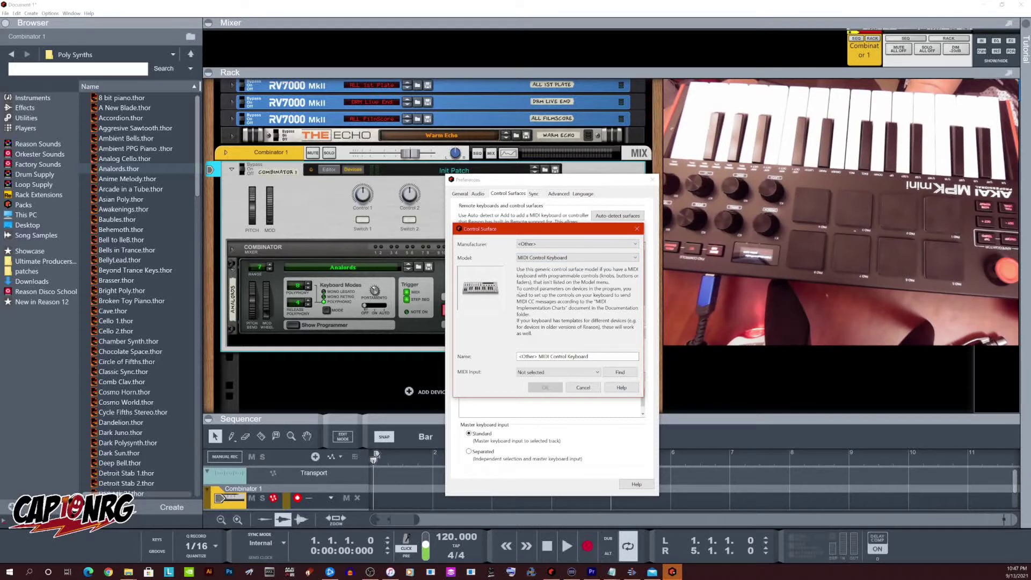
pyautogui.click(530, 258)
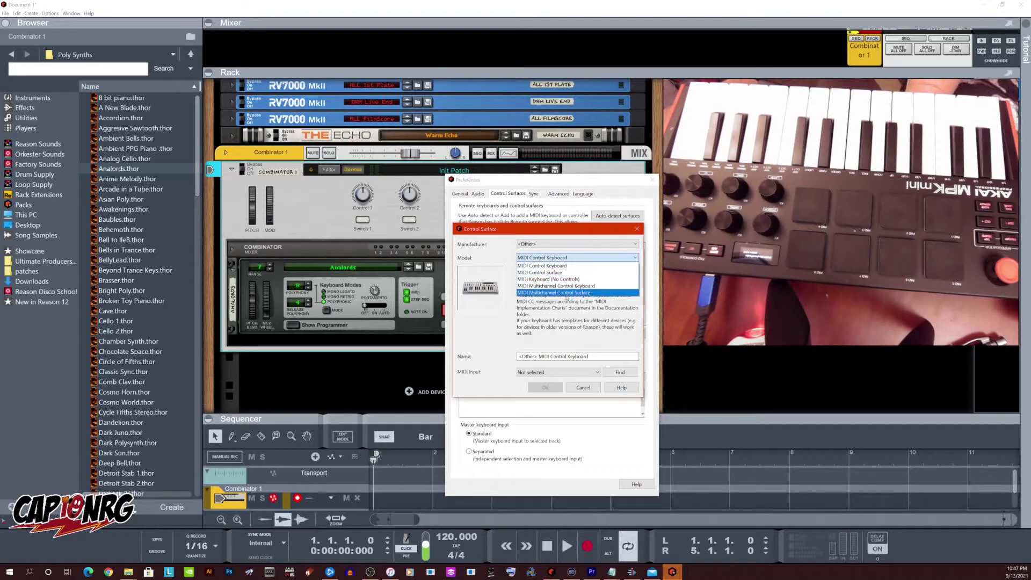
pyautogui.click(489, 263)
# Replace the default surface name with AKAI MPK Mini.
pyautogui.moveTo(590, 356); pyautogui.dragTo(518, 356)
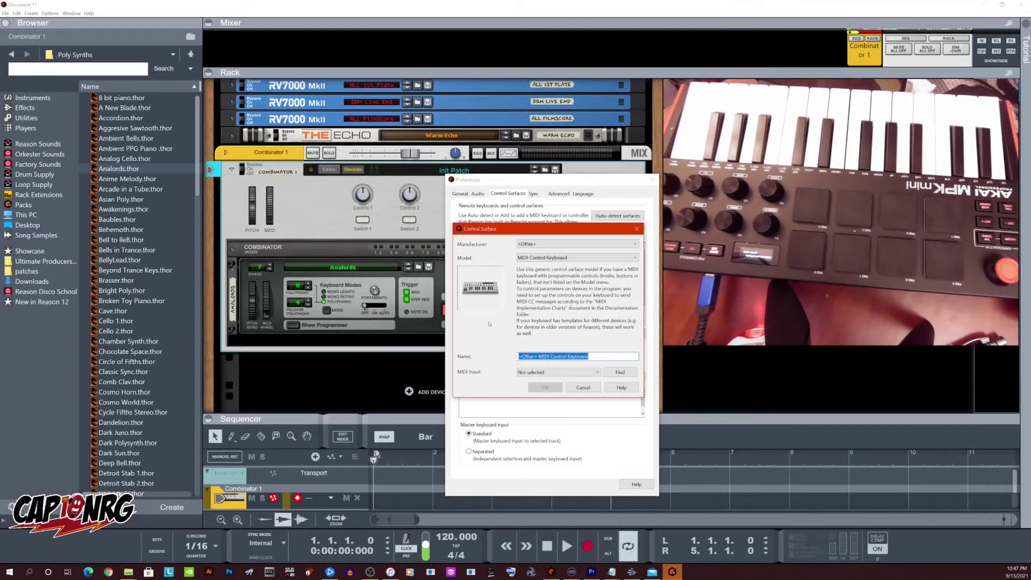
pyautogui.press('BackSpace')
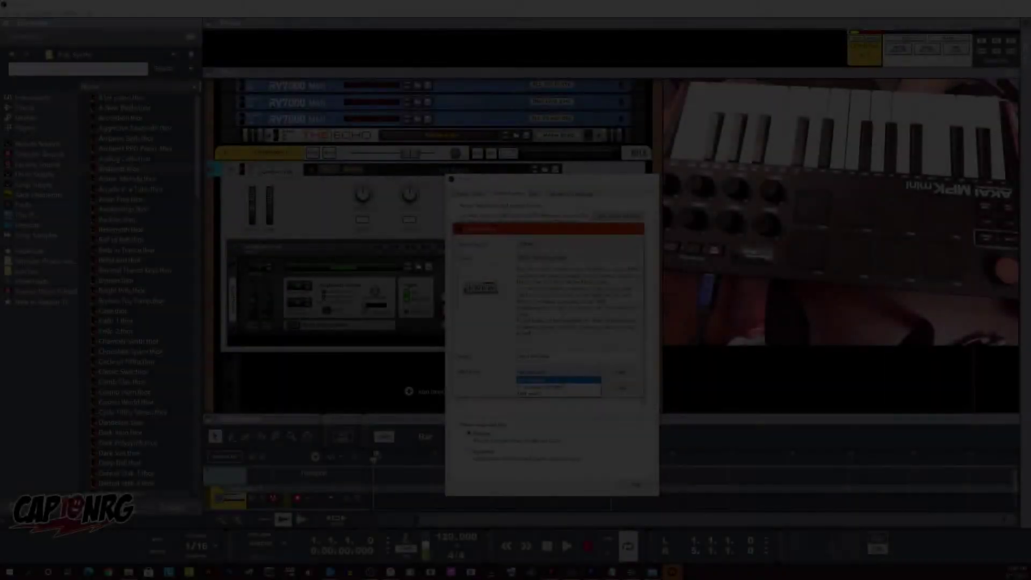
pyautogui.click(559, 380)
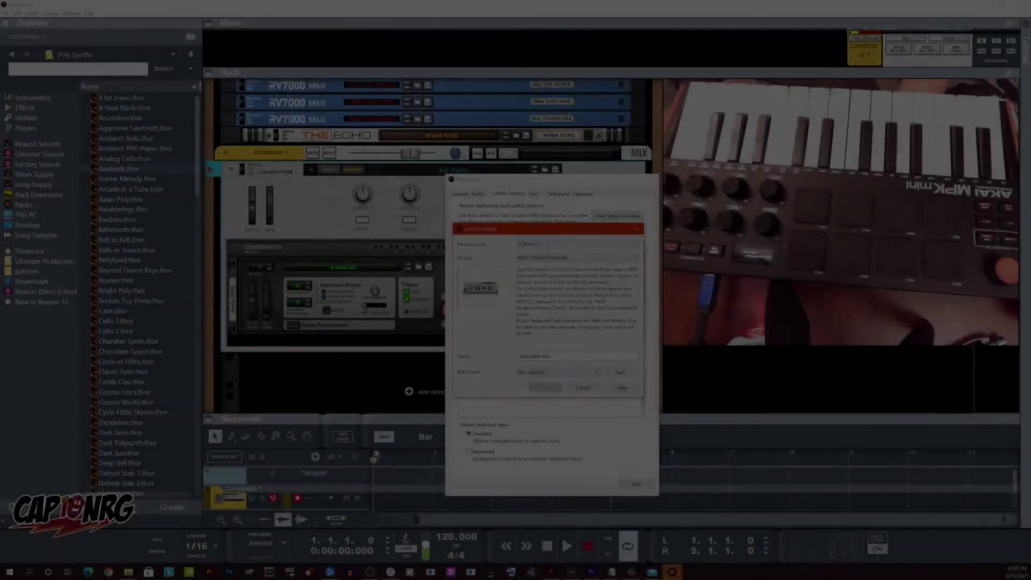
# Auto-detect the MPK mini 3 MIDI input and add the AKAI MPK Mini surface.
pyautogui.click(620, 372)
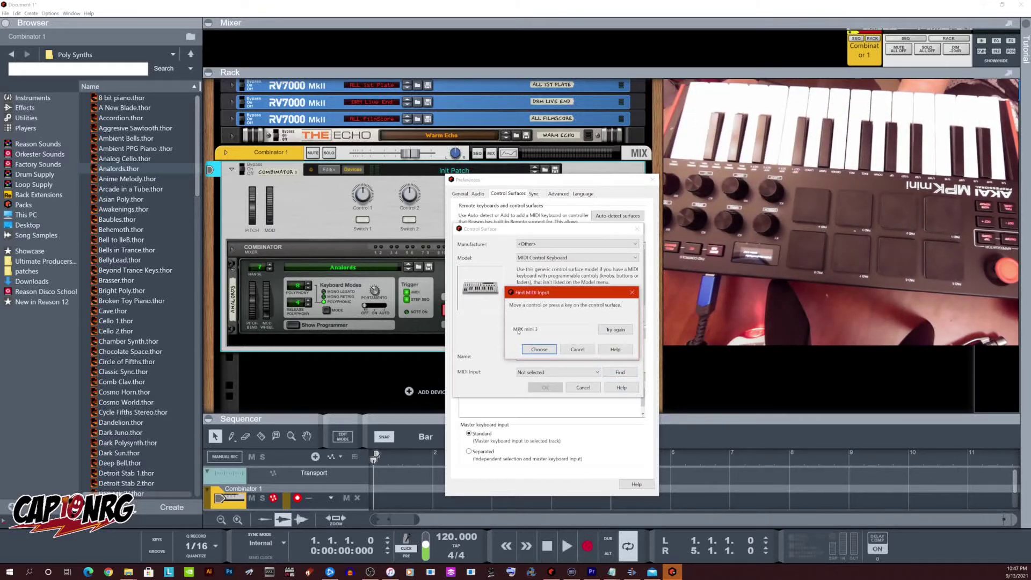
pyautogui.click(539, 349)
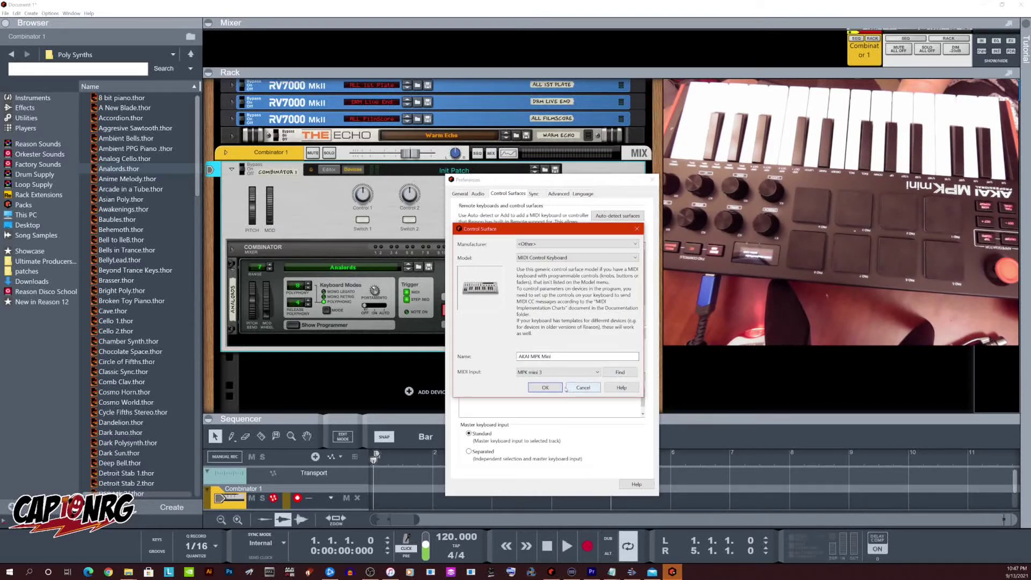
pyautogui.click(552, 388)
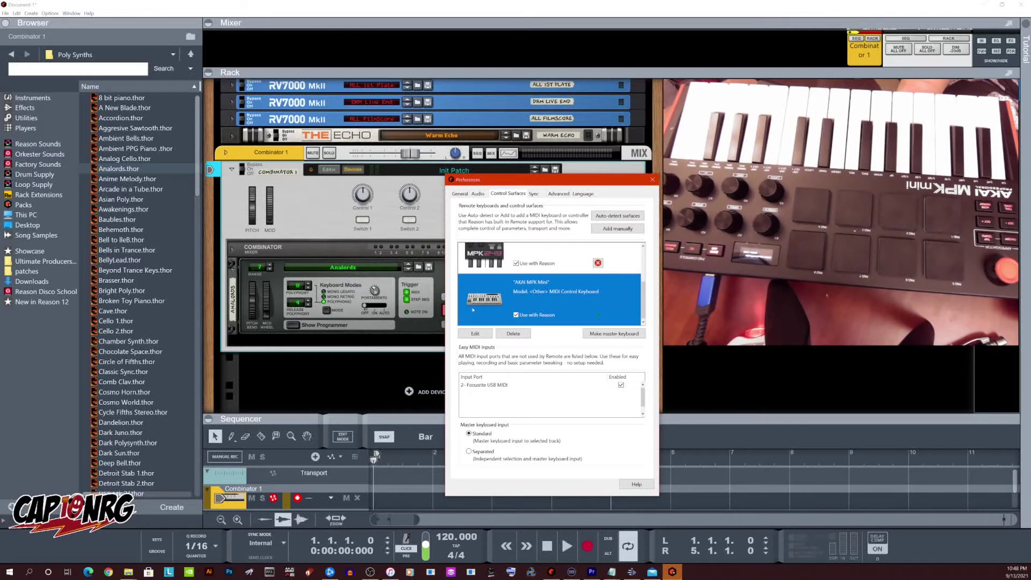
# Verify AKAI MPK Mini appears in the surface list and close Preferences.
pyautogui.scroll(1, 499, 301)
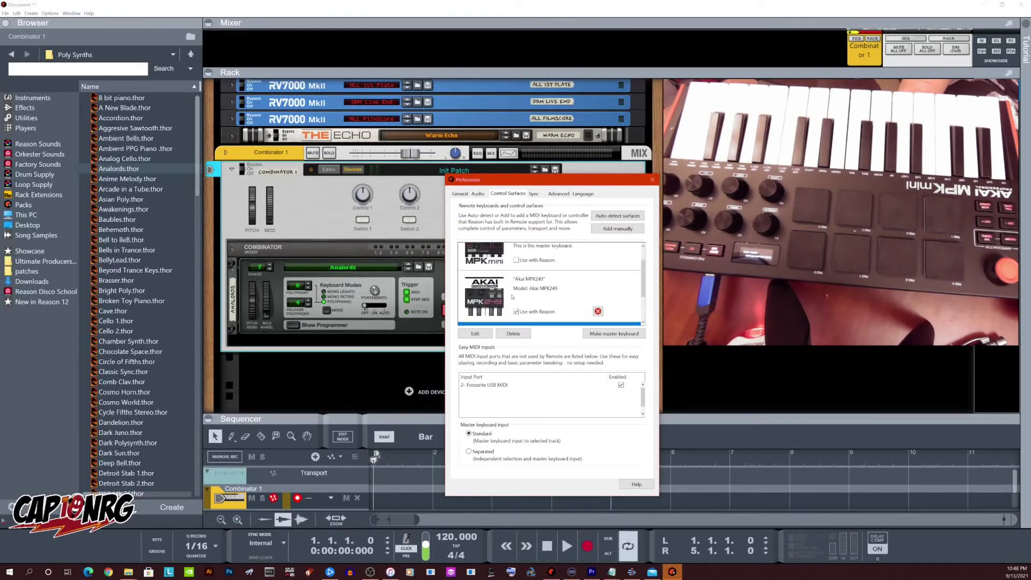
pyautogui.scroll(-1, 500, 277)
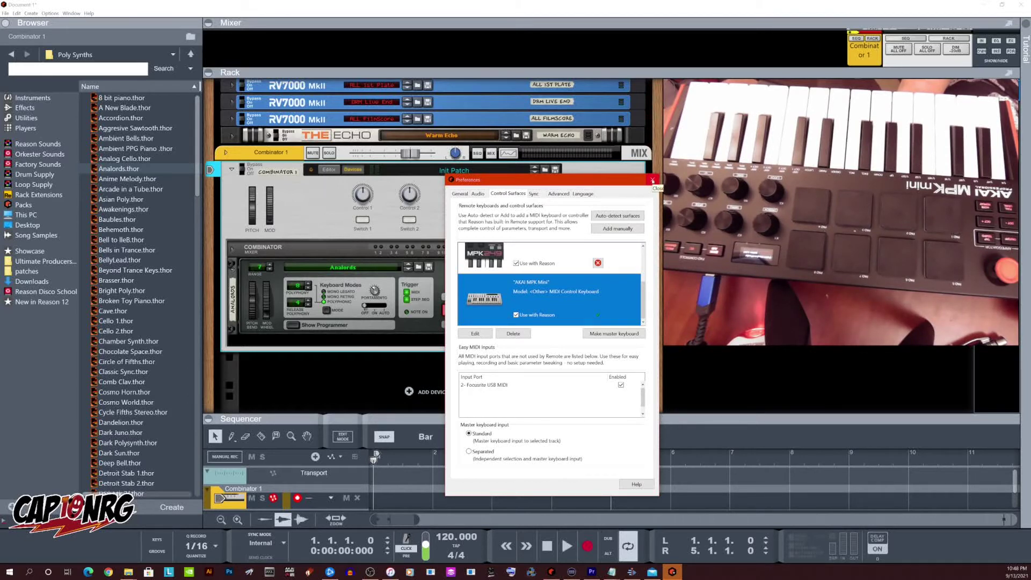
pyautogui.click(652, 180)
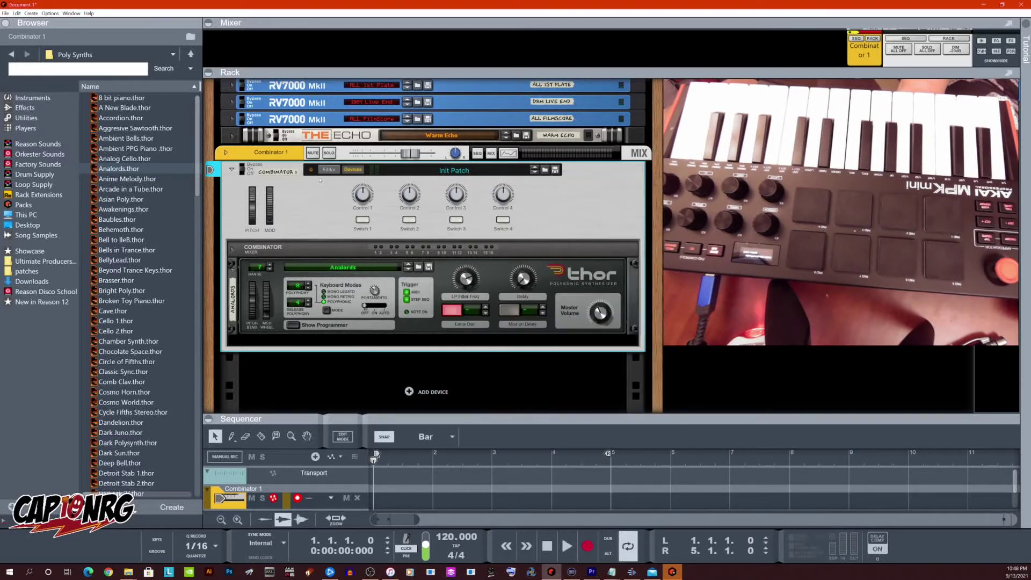
# Override the Combinator's Control 1 knob to CC 70 on the AKAI MPK Mini.
pyautogui.rightClick(365, 194)
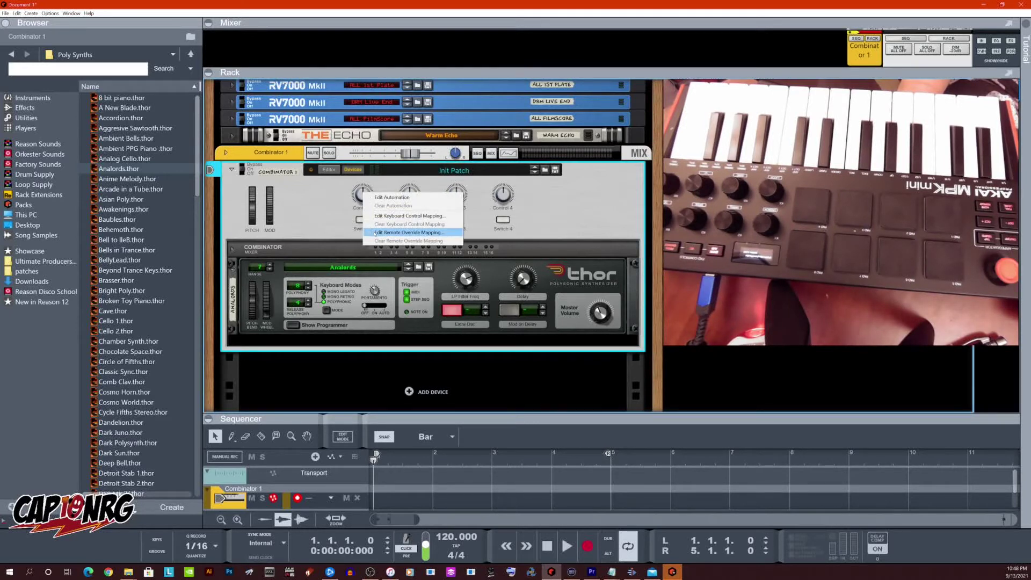
pyautogui.click(375, 232)
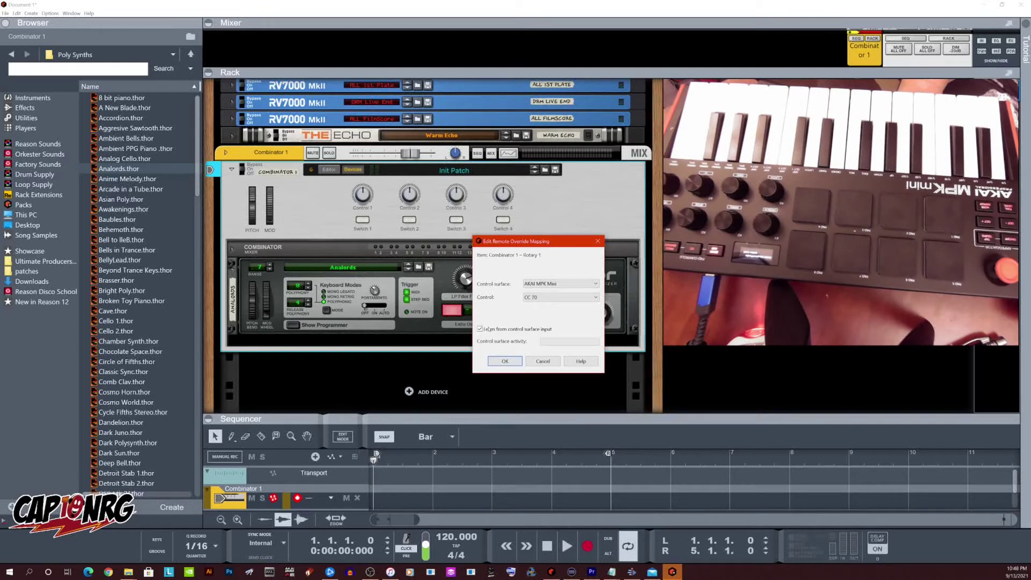
pyautogui.click(505, 362)
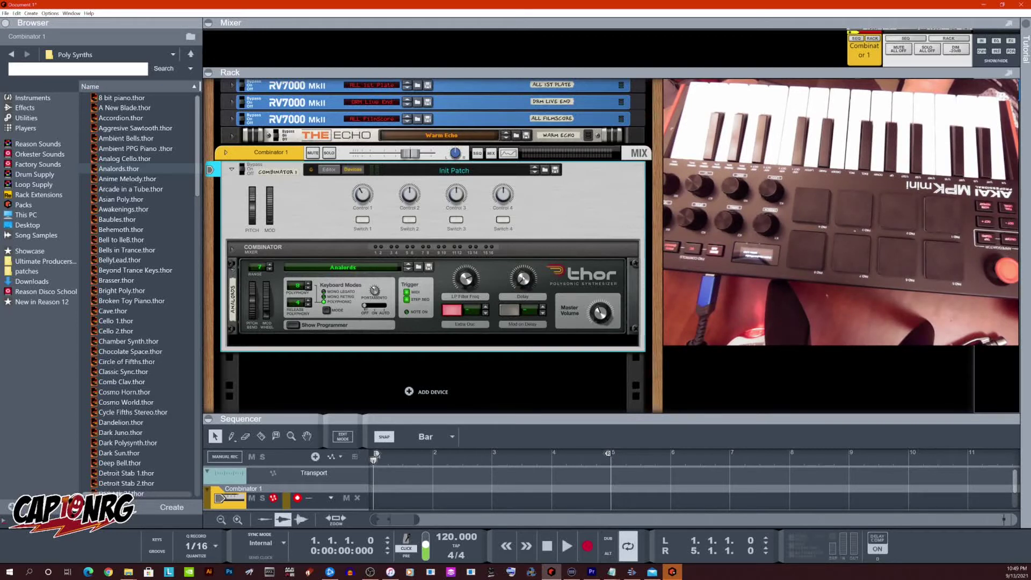
# Override Thor's Delay knob to CC 74 on the AKAI MPK Mini, then turn Switch 2 off.
pyautogui.rightClick(523, 278)
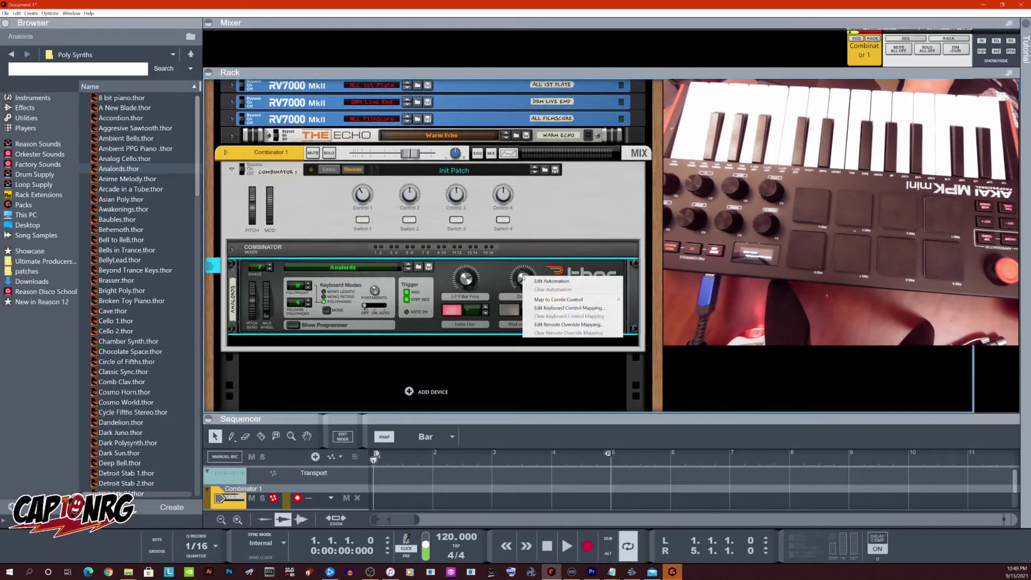
pyautogui.click(554, 325)
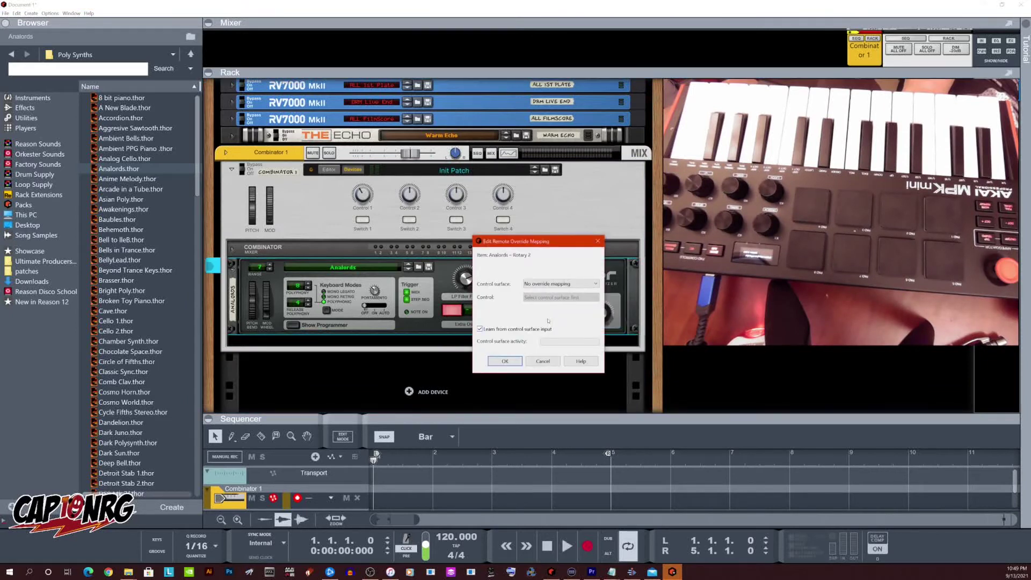
pyautogui.click(544, 284)
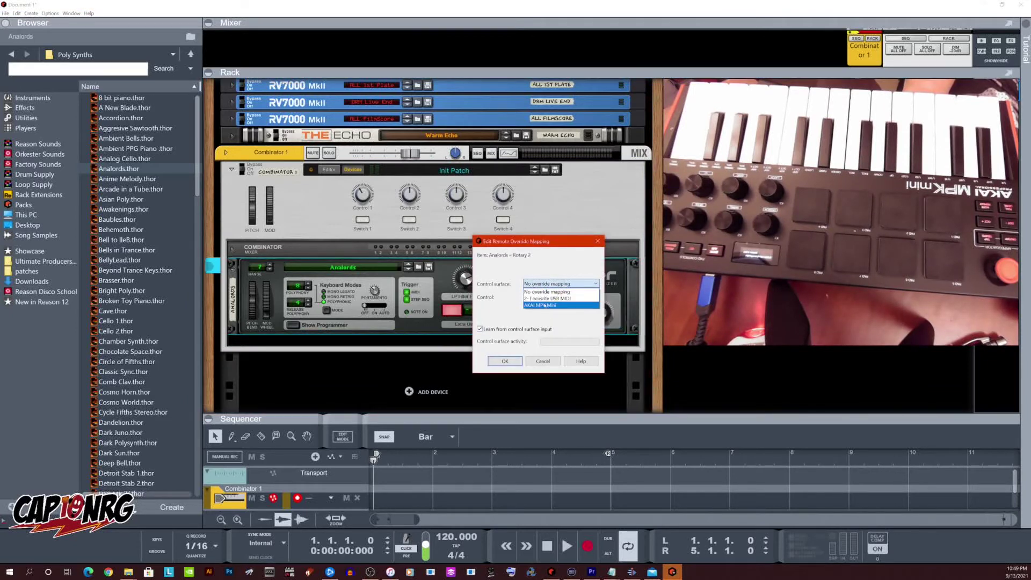
pyautogui.click(542, 277)
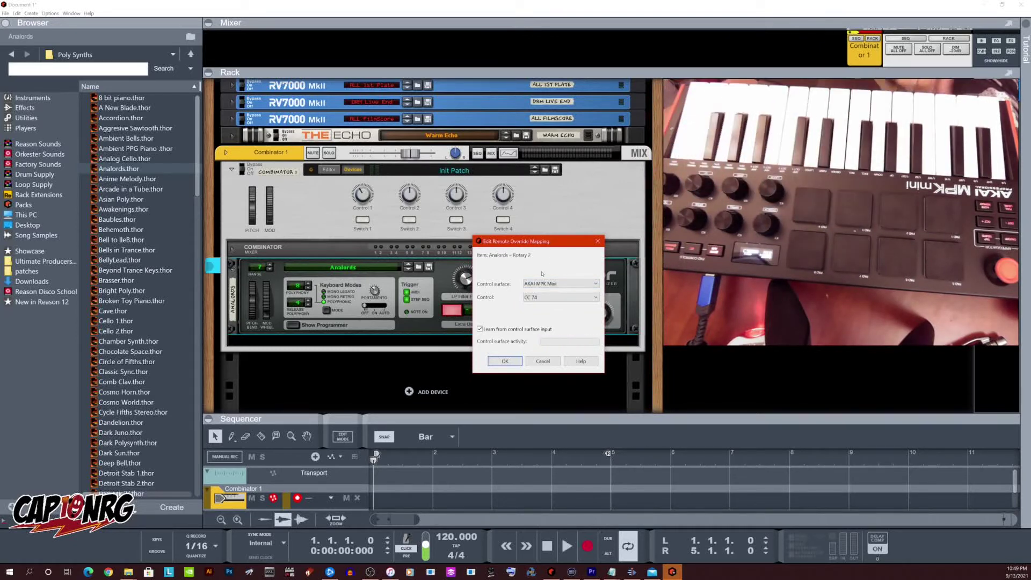
pyautogui.click(504, 361)
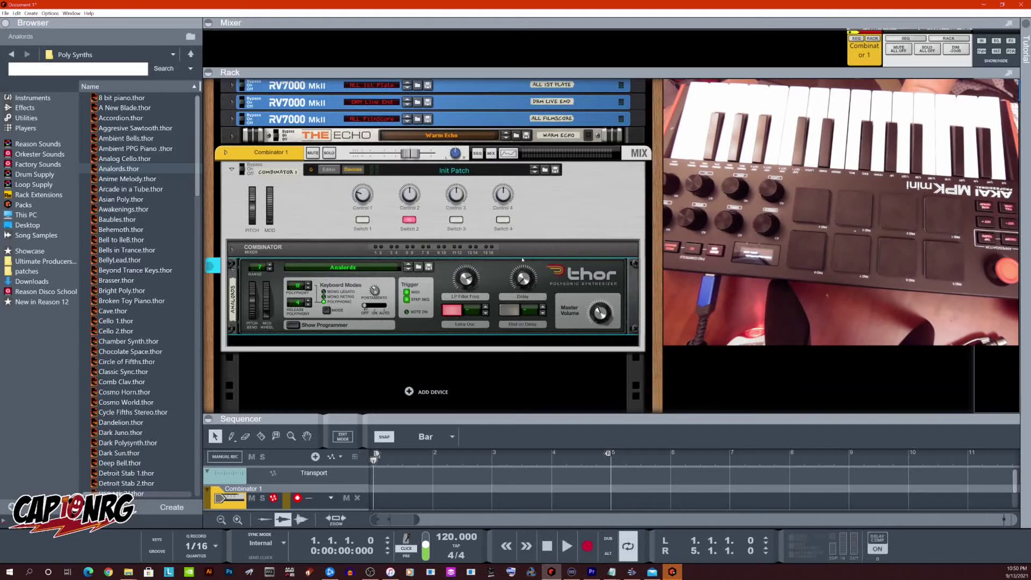
pyautogui.click(413, 220)
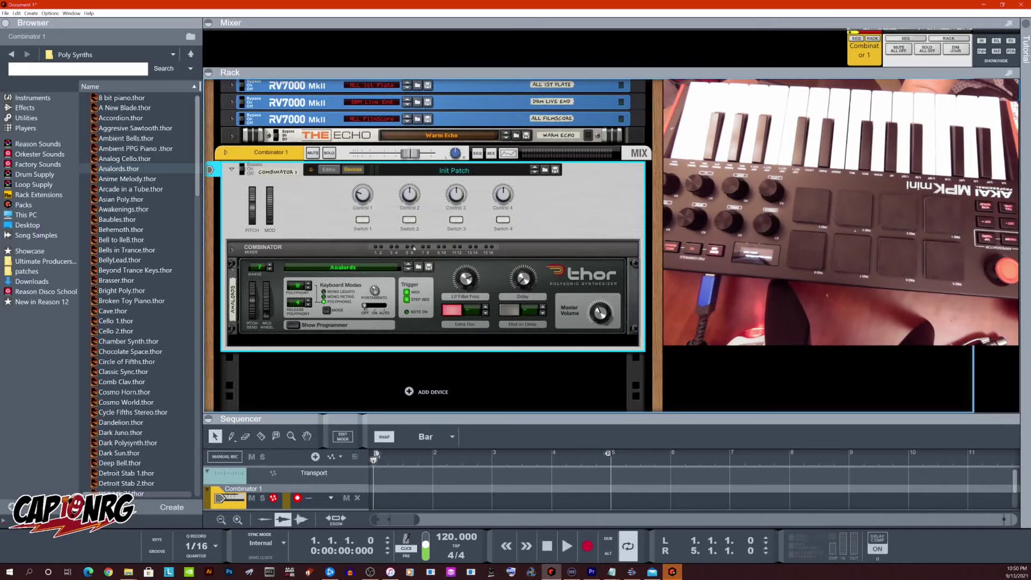
# Override the Combinator's Switch 2 to CC 77 on the AKAI MPK Mini, then turn Switch 1 on.
pyautogui.rightClick(410, 220)
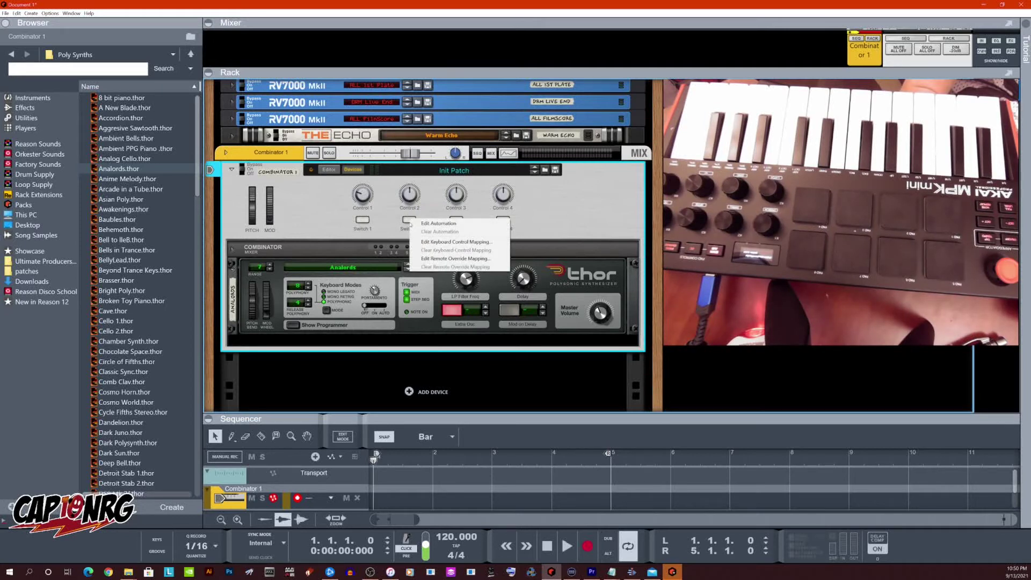
pyautogui.click(450, 261)
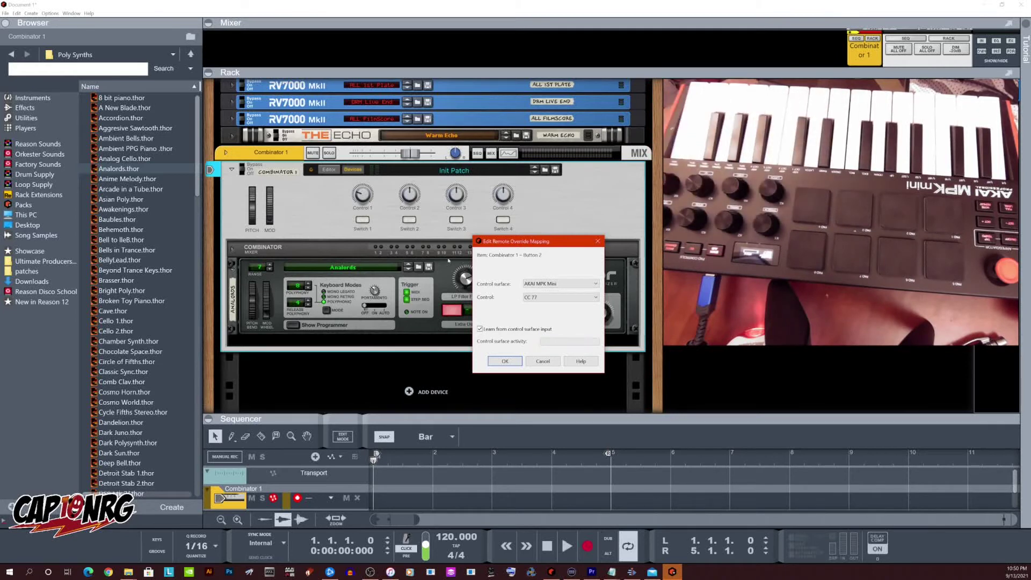
pyautogui.click(505, 362)
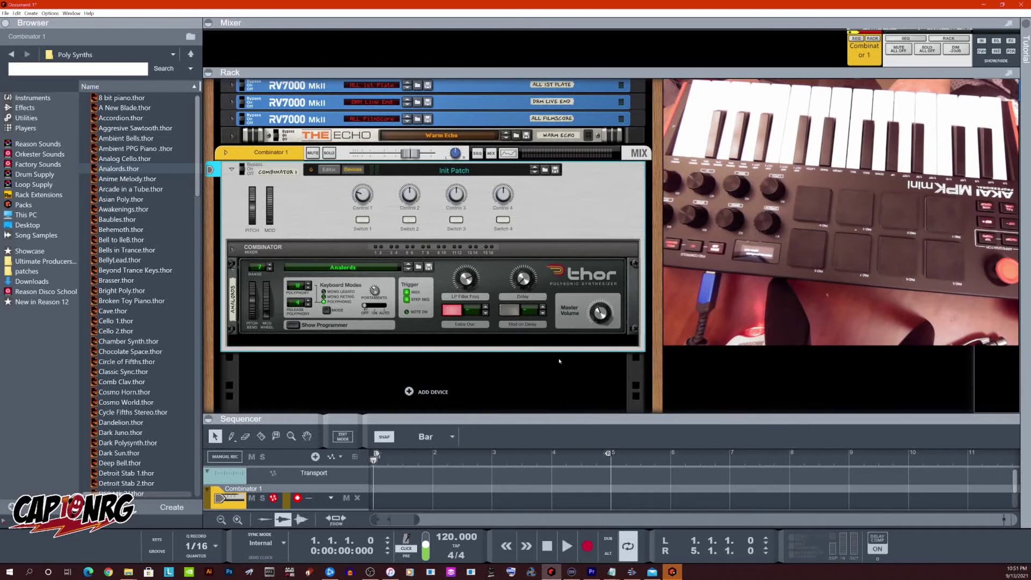
pyautogui.click(368, 220)
pyautogui.rightClick(367, 220)
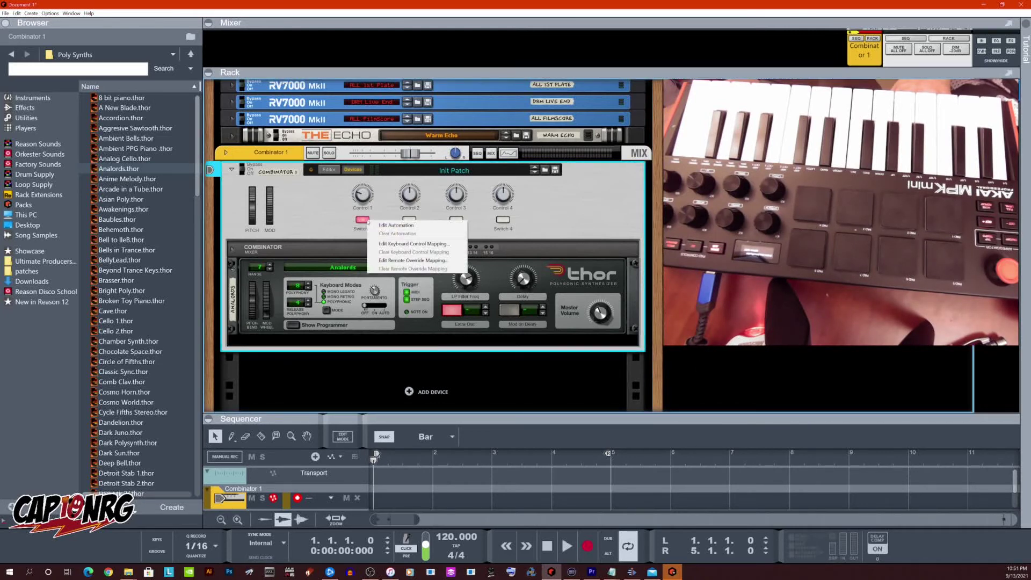
# Override Switch 1 to a Keyboard note on the AKAI MPK Mini.
pyautogui.click(391, 261)
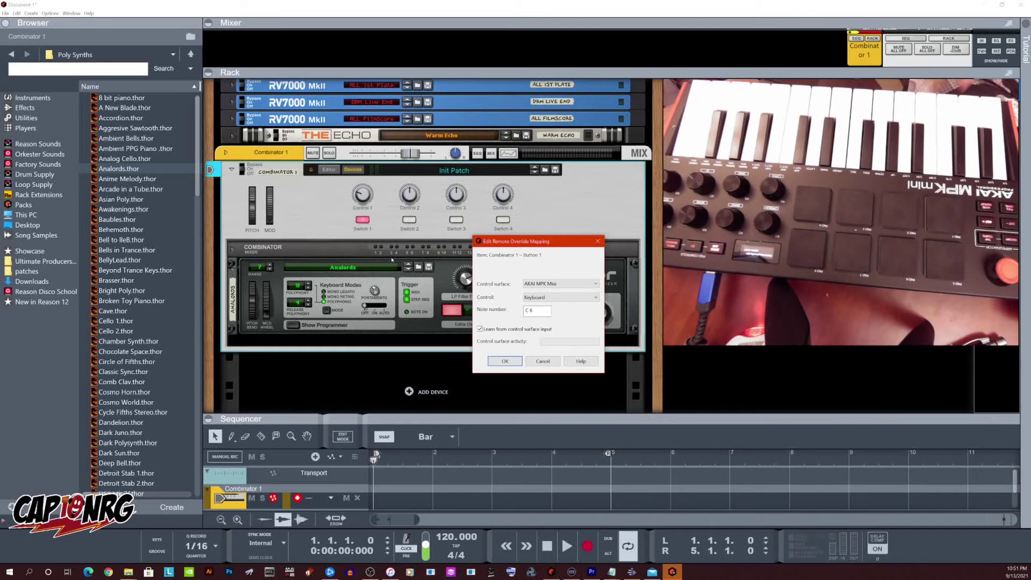
pyautogui.click(503, 362)
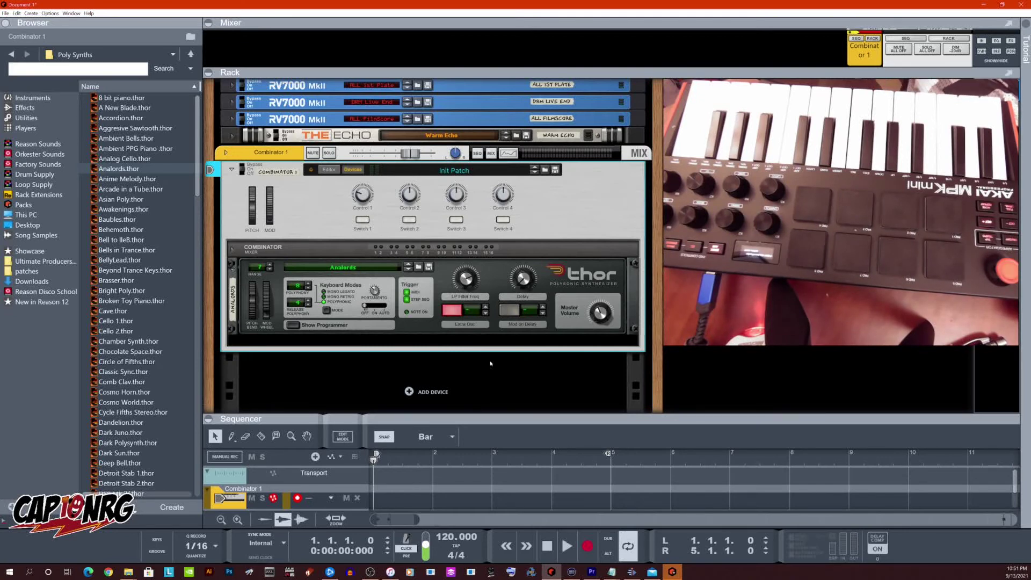
pyautogui.rightClick(365, 228)
# Clear the keyboard-note remote override from the Combinator's Switch 1.
pyautogui.click(384, 268)
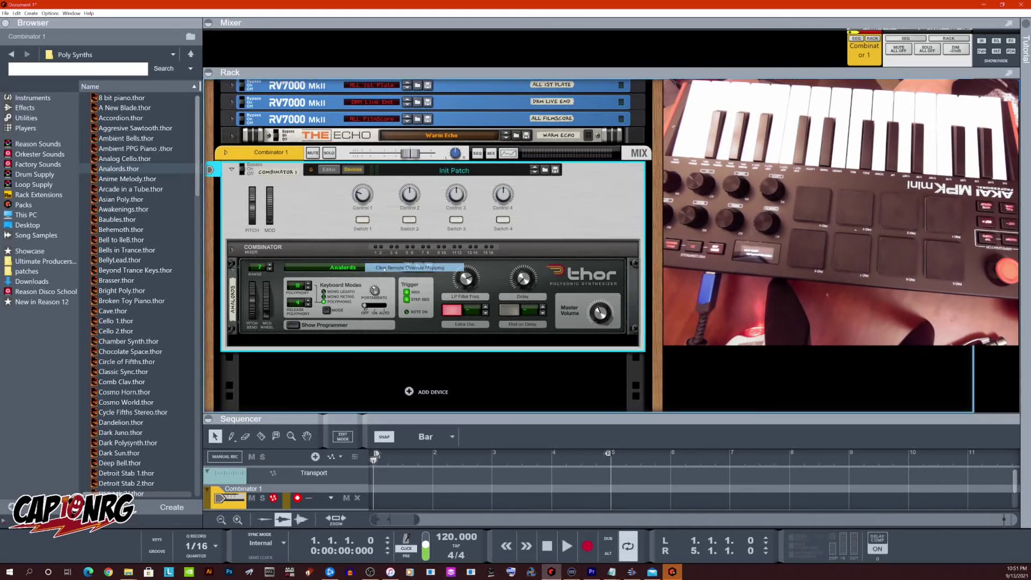